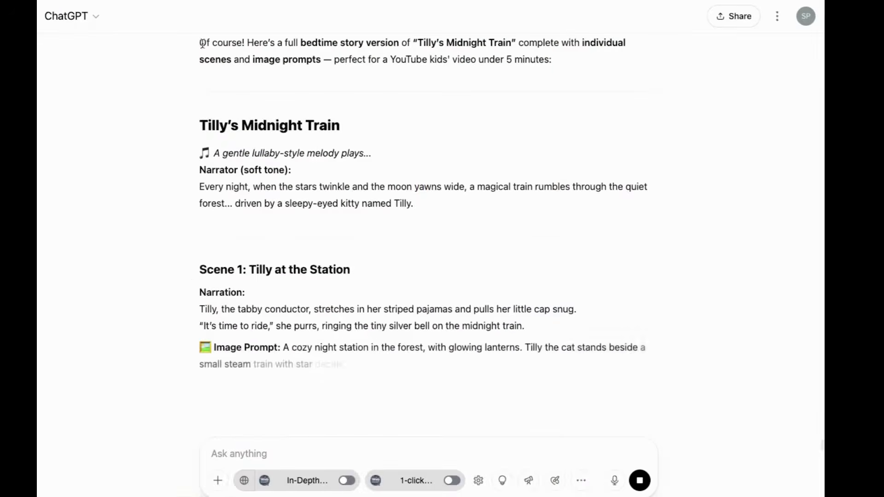
Read through the generated bedtime story "Tilly's Midnight Train", including its scene narrations and image prompts
drag(202, 44, 522, 56)
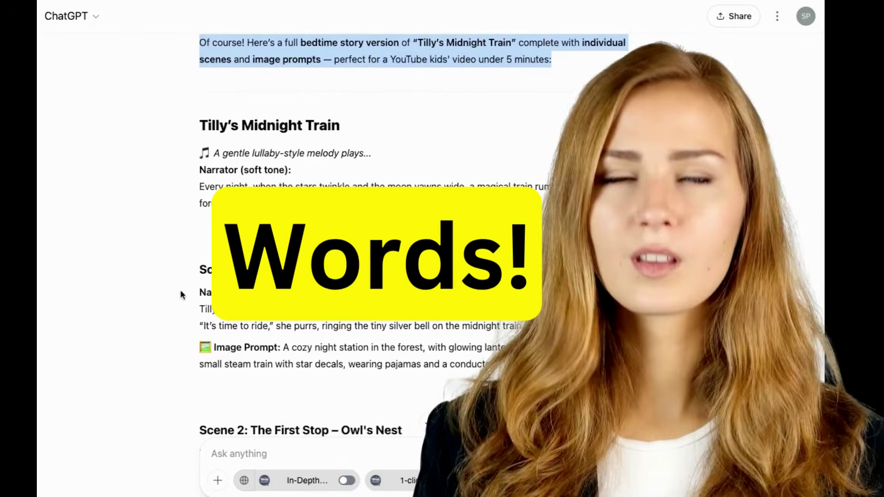
scroll(183, 295, down, 1)
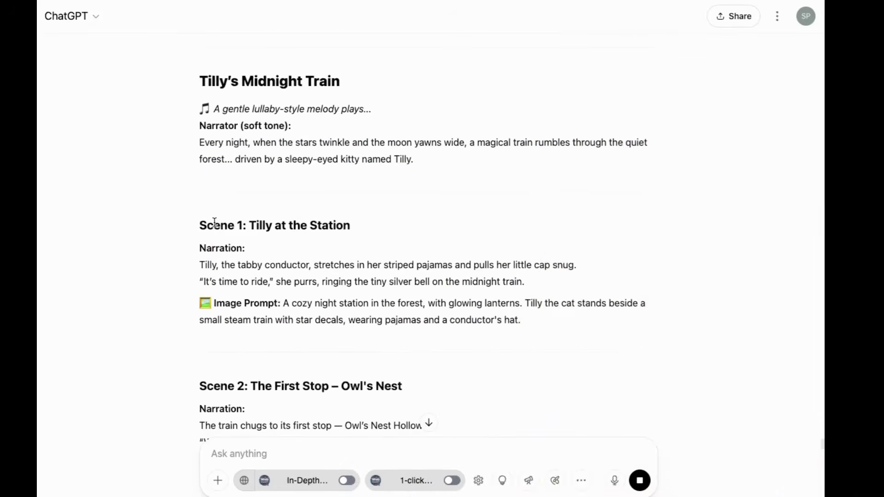
scroll(165, 355, down, 1)
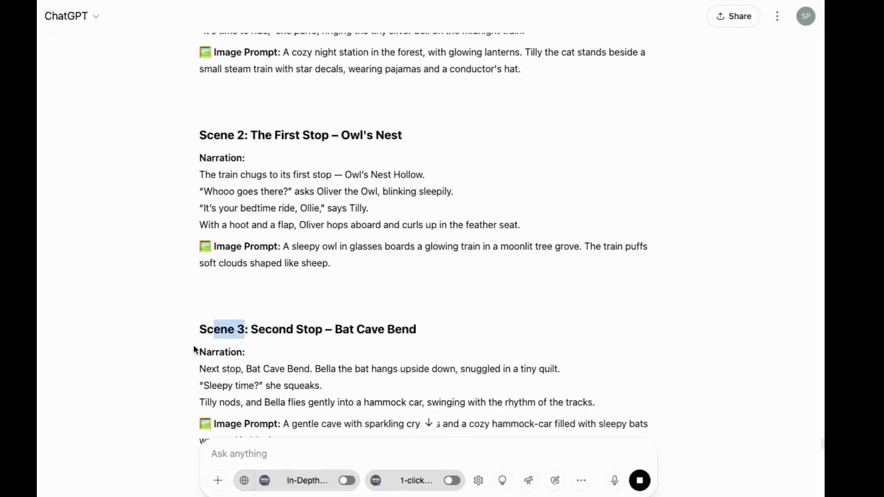
scroll(194, 350, down, 4)
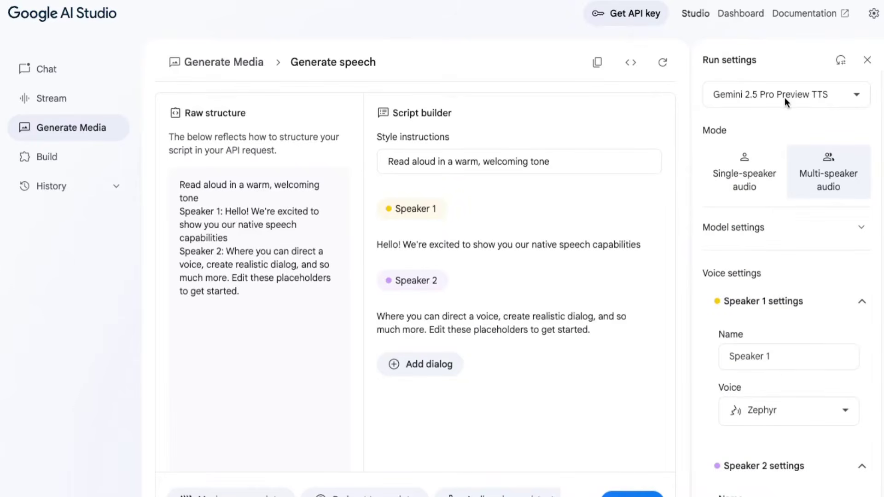
Switch to Google AI Studio, set speech generation to single-speaker audio and open the model settings
click(726, 175)
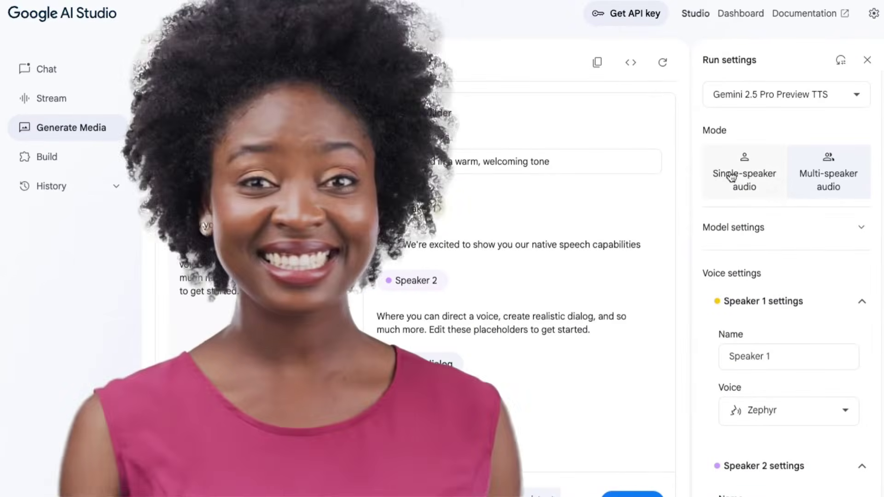
click(826, 174)
click(778, 173)
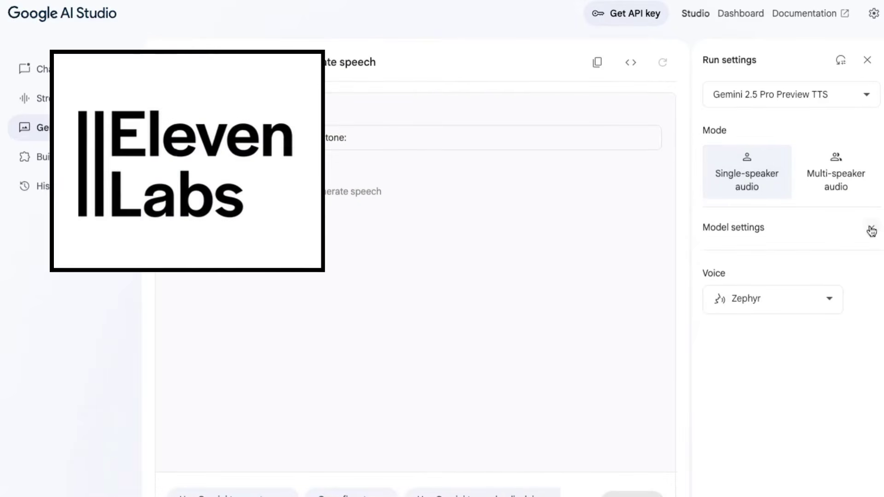
click(872, 230)
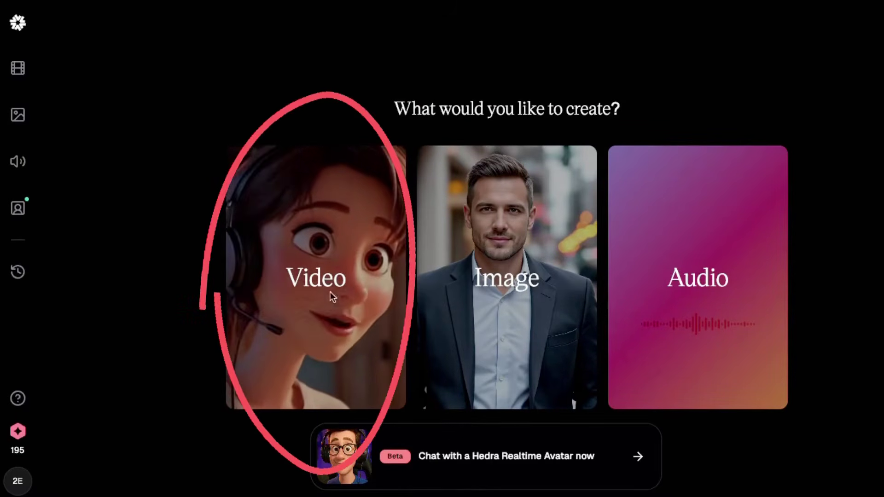
Start a new video in Hedra and review the model, aspect ratio, resolution and duration options
click(311, 282)
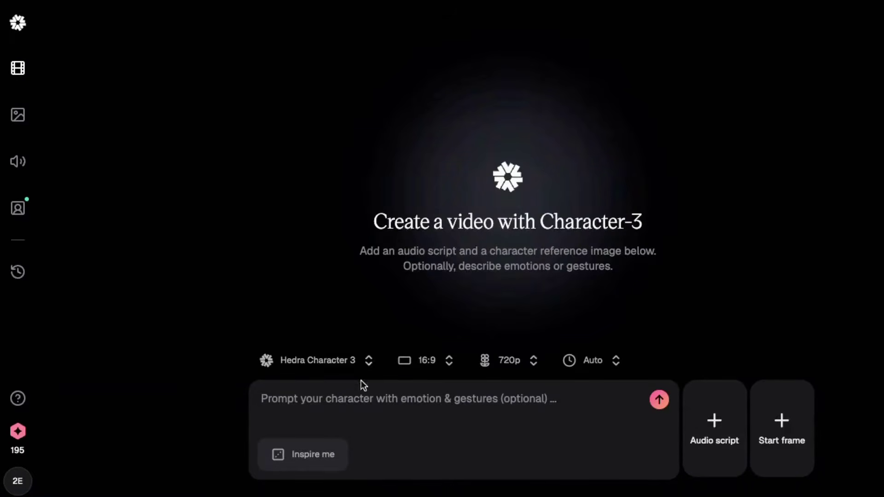
click(366, 364)
click(173, 307)
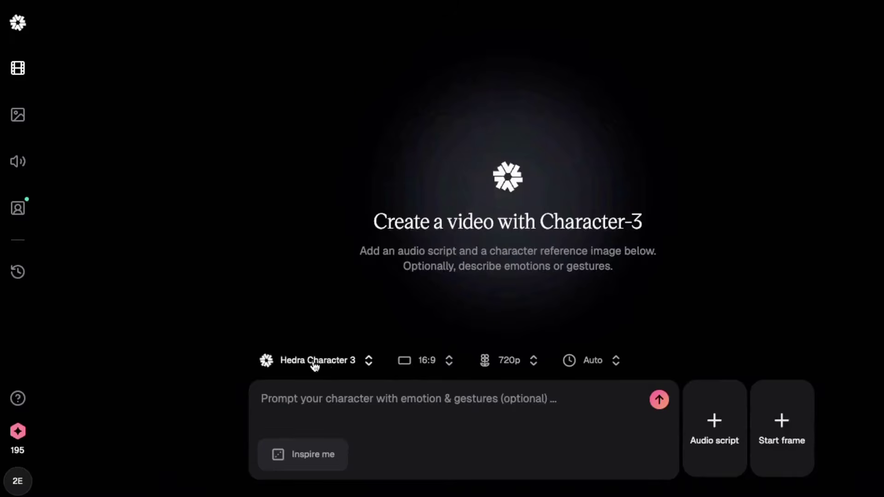
click(449, 366)
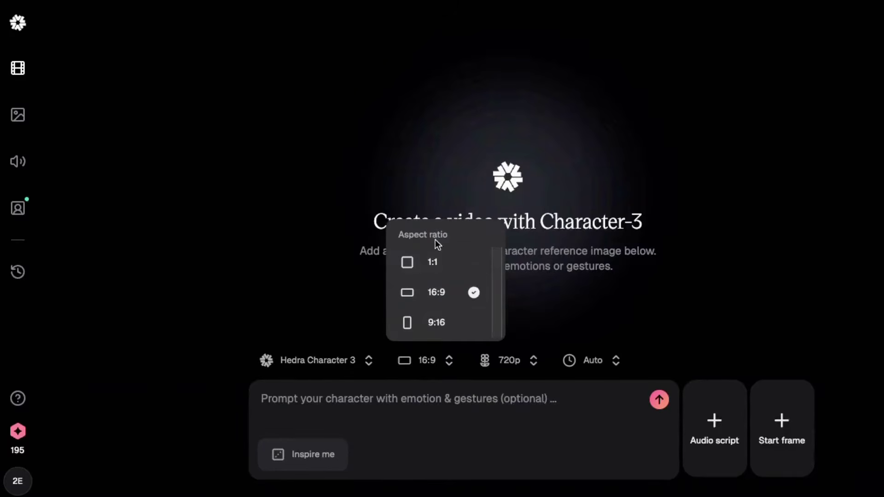
click(525, 363)
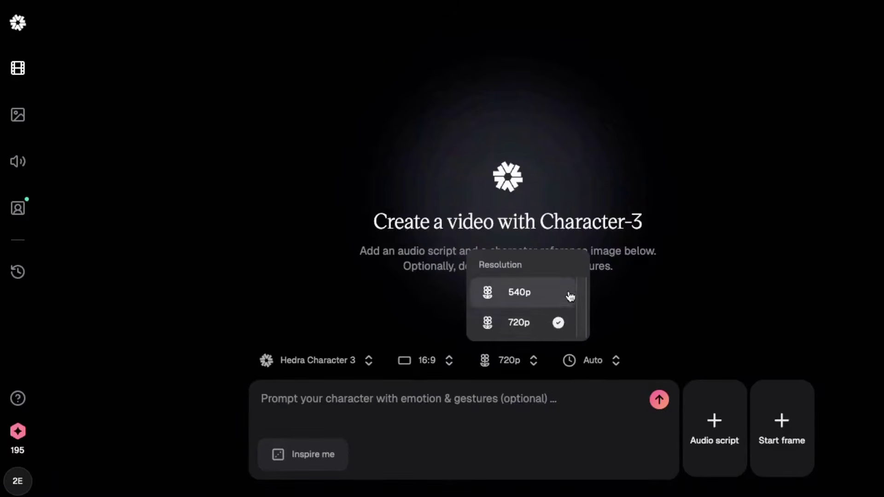
click(662, 383)
click(599, 364)
click(705, 299)
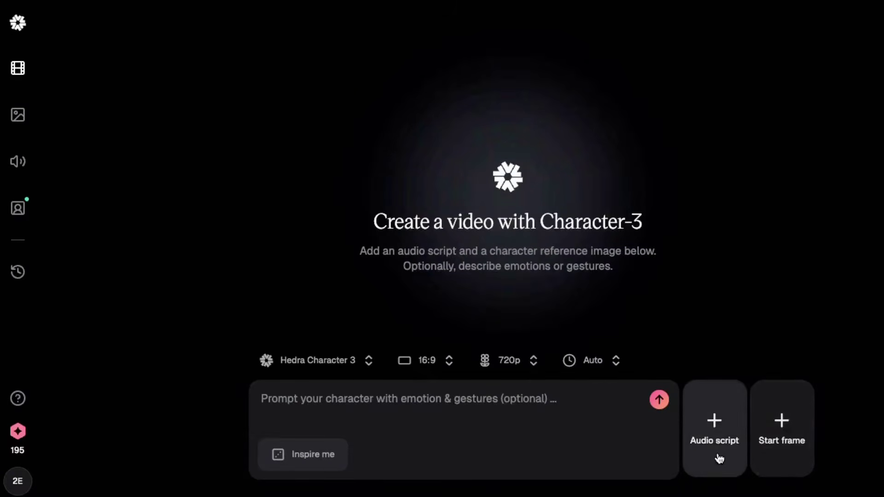
Upload download (7).wav as the audio script, add it to the video and dismiss the terms notice
click(716, 424)
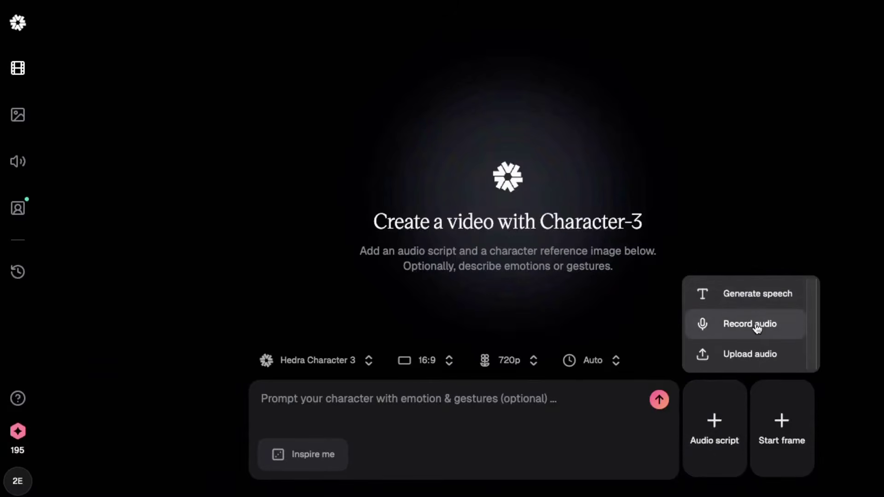
click(747, 356)
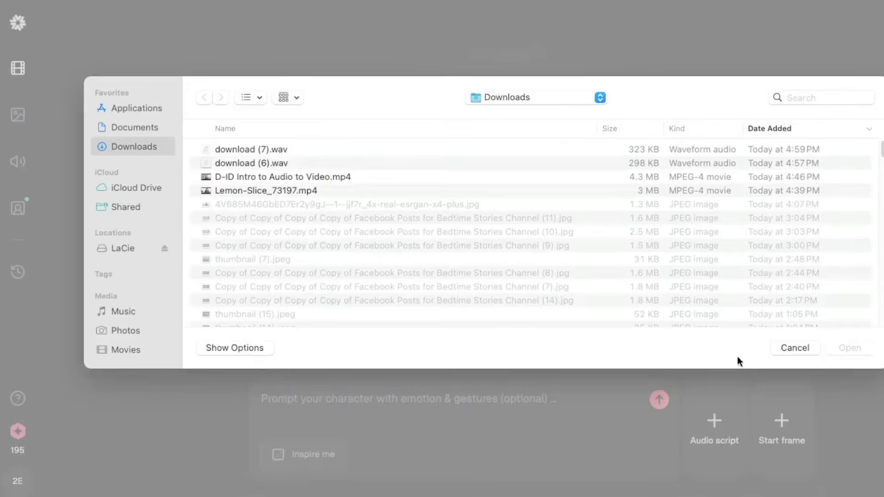
click(240, 148)
click(841, 348)
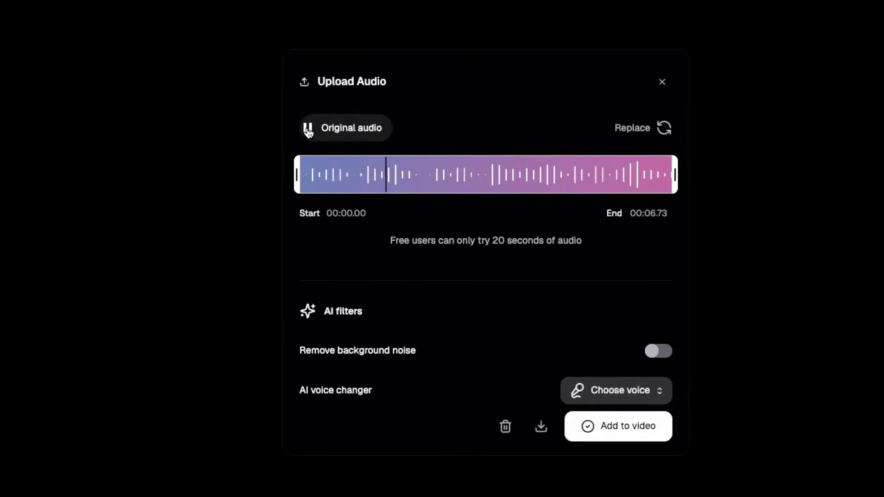
click(622, 427)
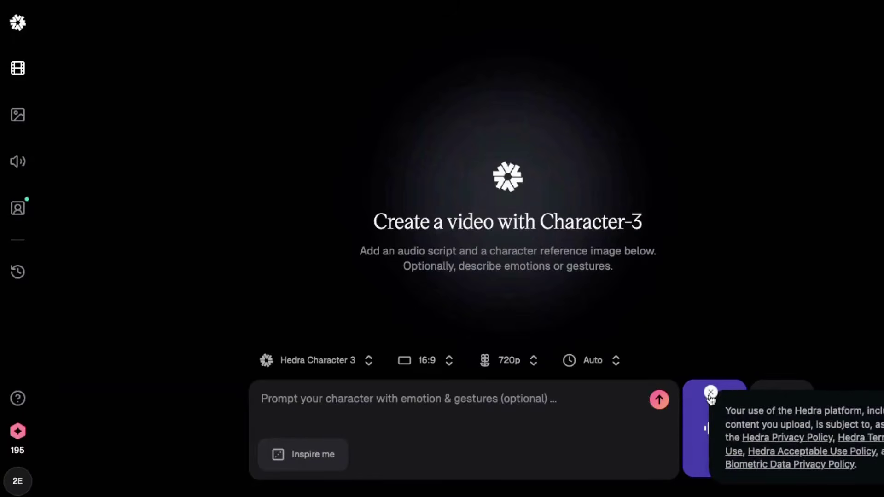
click(710, 393)
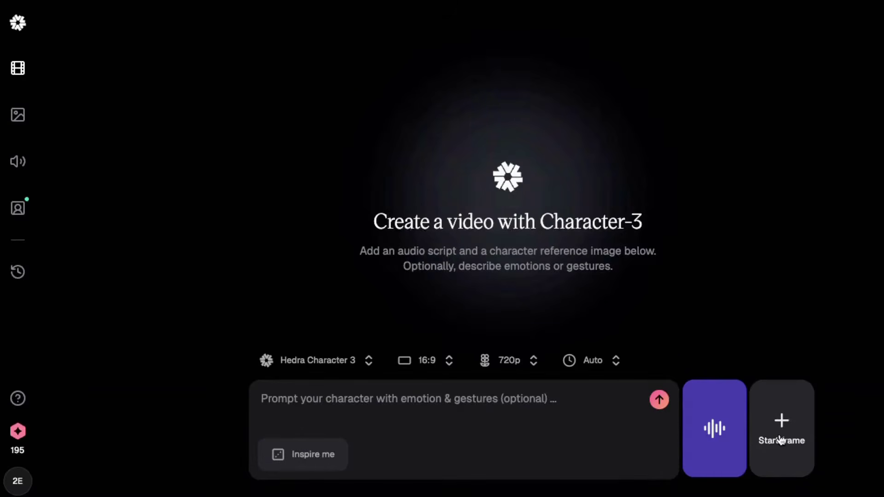
Upload the image 4V685M46GbED7Er2y9gJ--1--jjf7r_4x-real-esrgan-x4-plus.jpg from Downloads as the video's start frame
click(779, 439)
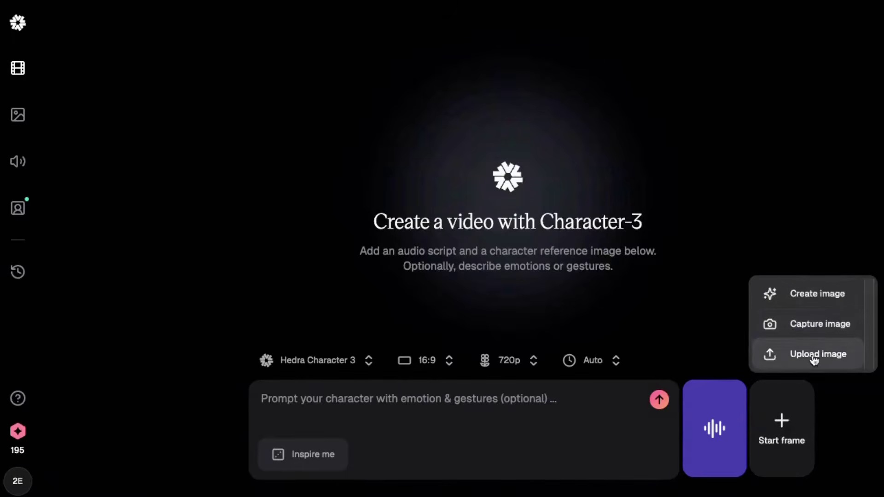
click(814, 359)
click(268, 206)
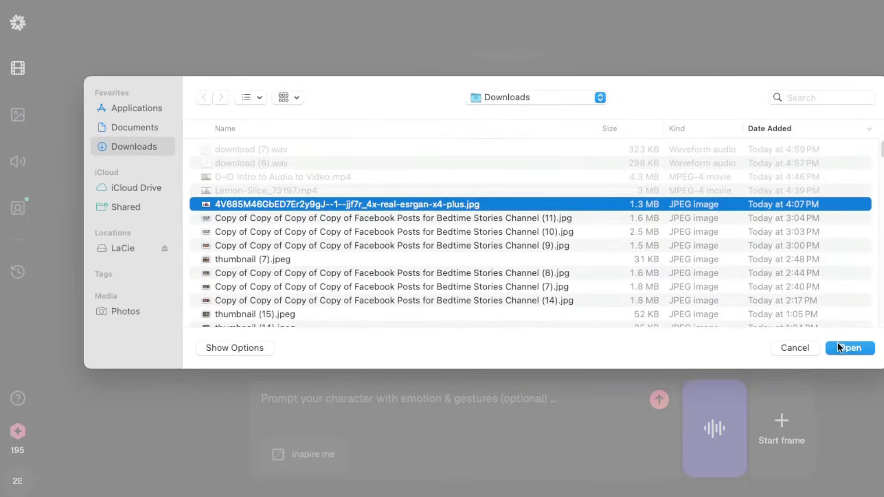
click(845, 346)
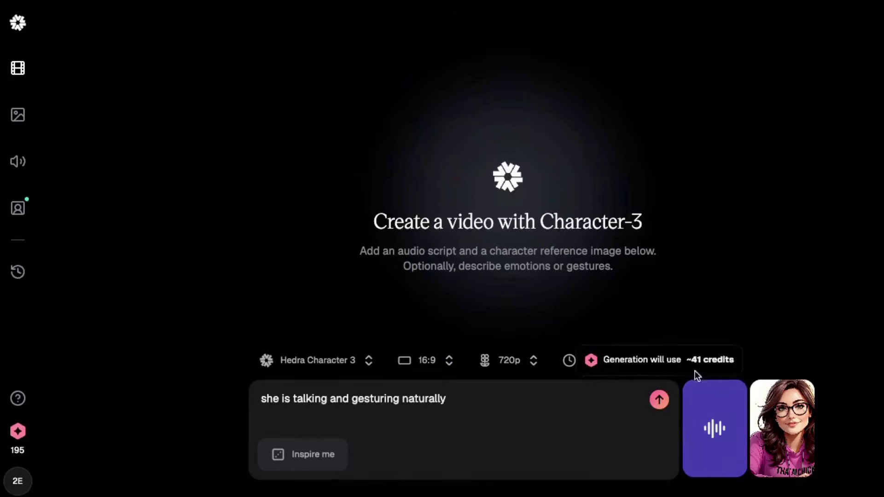
Generate the video with the prompt "she is talking and gesturing naturally" and download it without upgrading
click(659, 400)
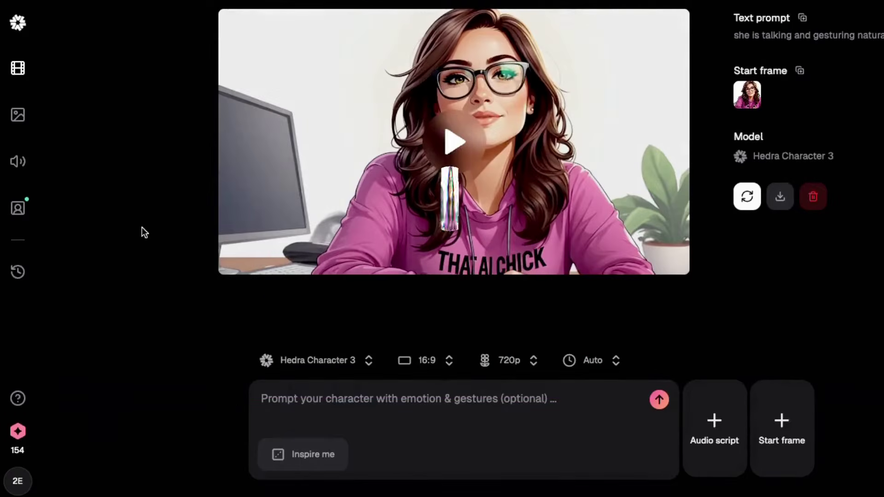
click(780, 198)
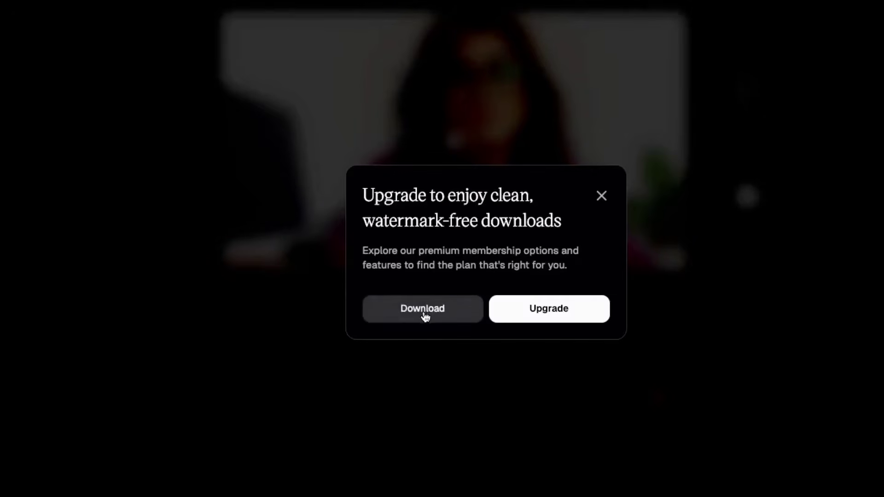
click(424, 312)
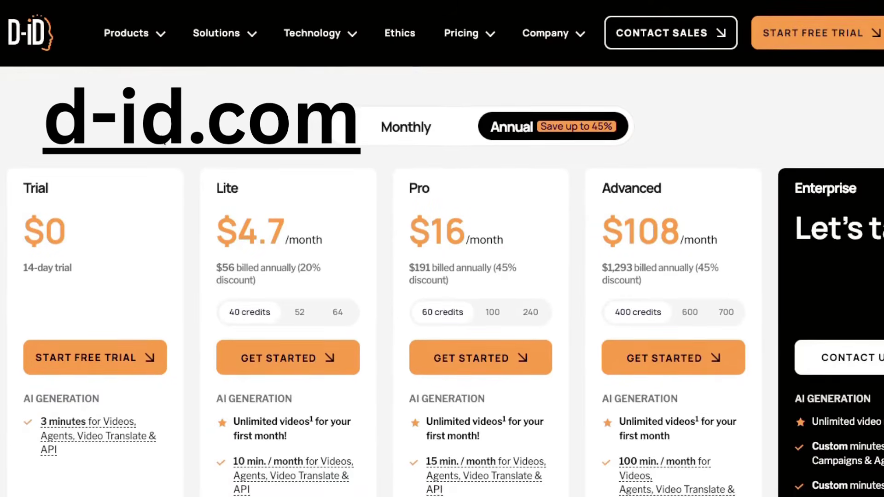
Switch to D-ID and look over its pricing plans, the get-started options and the home page content
scroll(160, 134, down, 1)
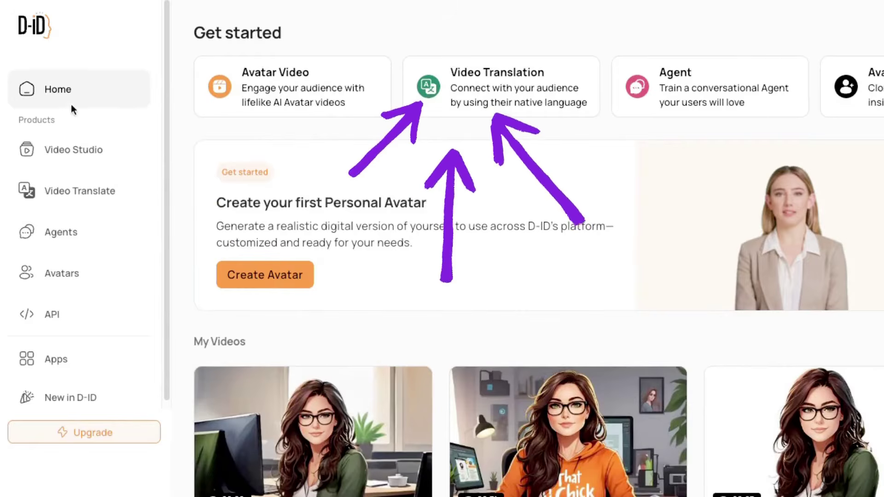
scroll(539, 86, right, 5)
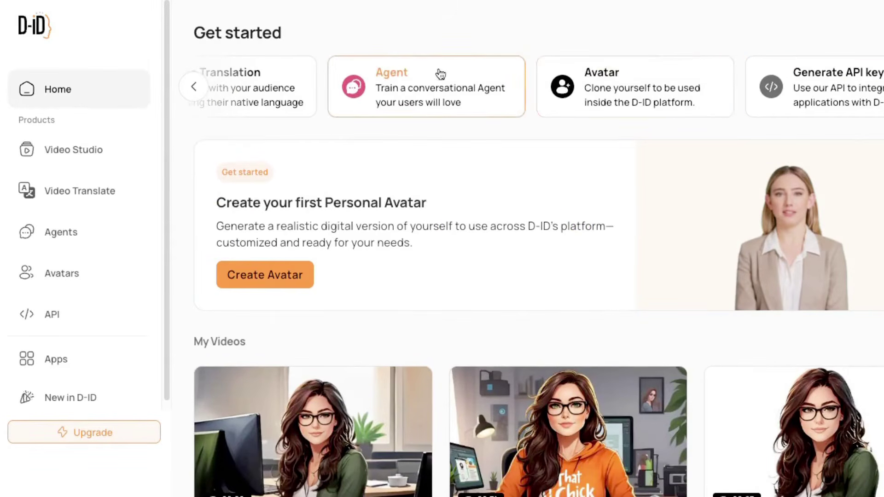
click(193, 86)
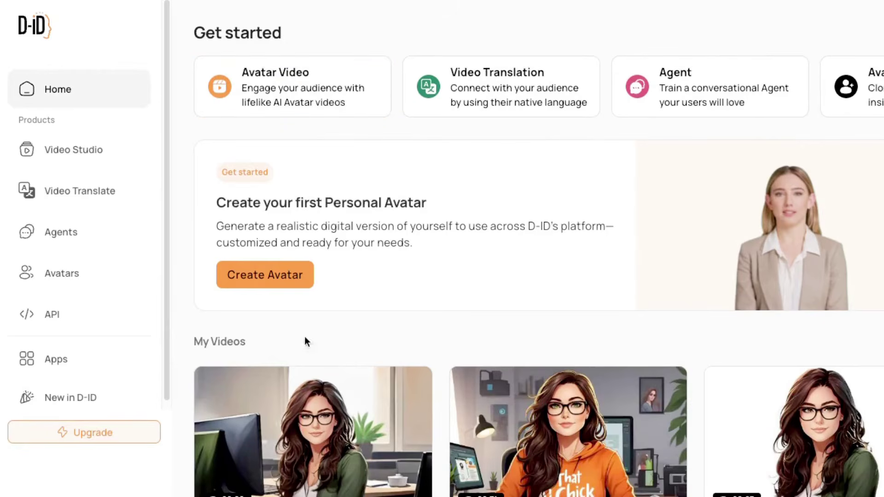
scroll(316, 354, down, 10)
scroll(538, 286, up, 1)
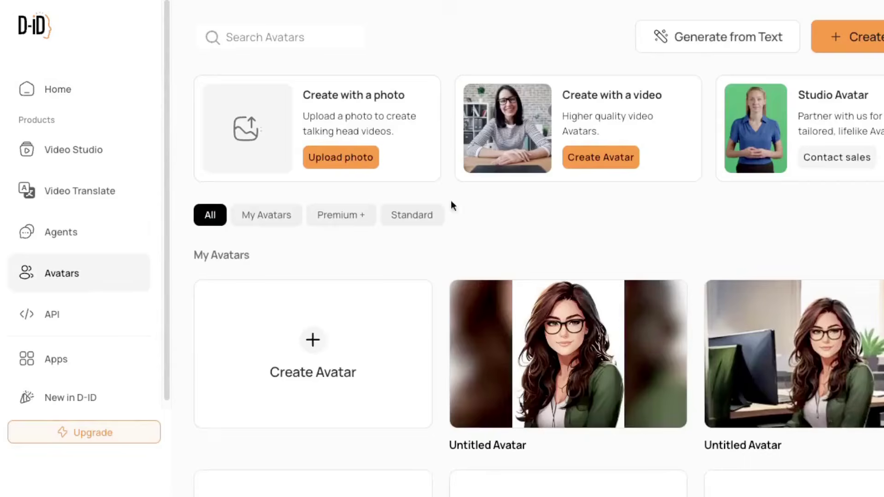
Browse the avatar library, looking through the personal avatars and the ready-made D-ID avatars
scroll(451, 206, down, 15)
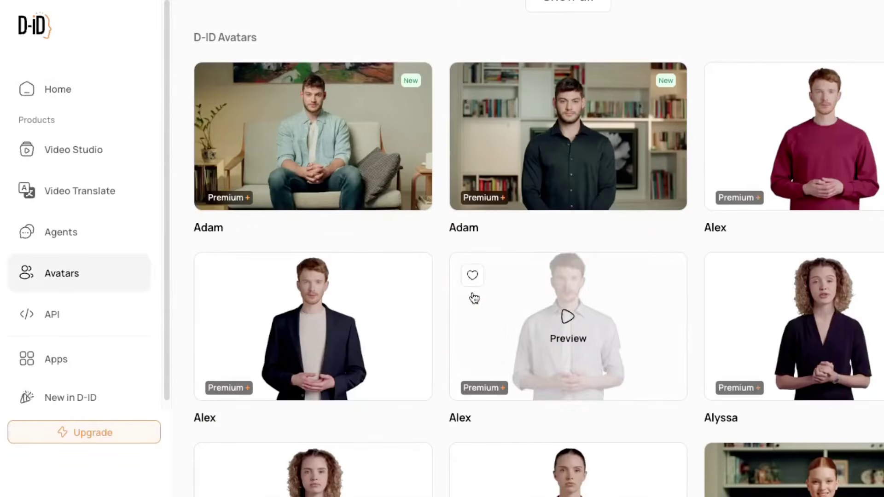
scroll(546, 400, down, 1)
scroll(339, 424, down, 6)
scroll(337, 422, up, 1)
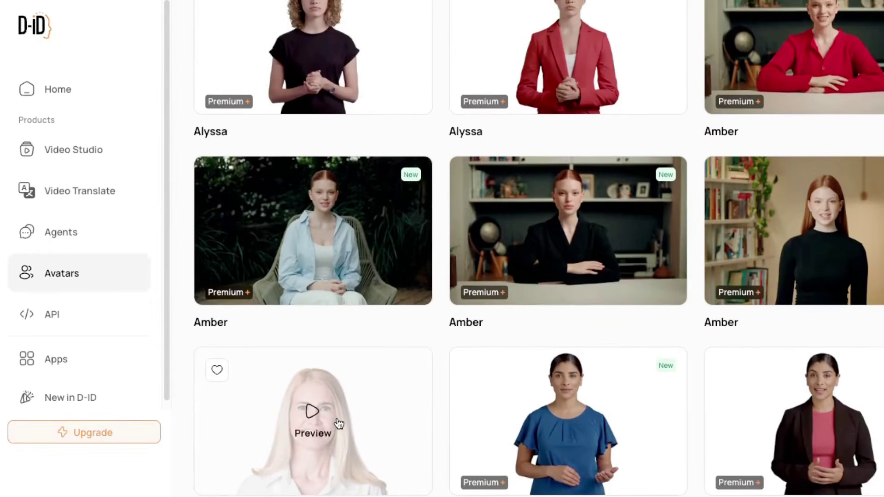
scroll(352, 382, down, 7)
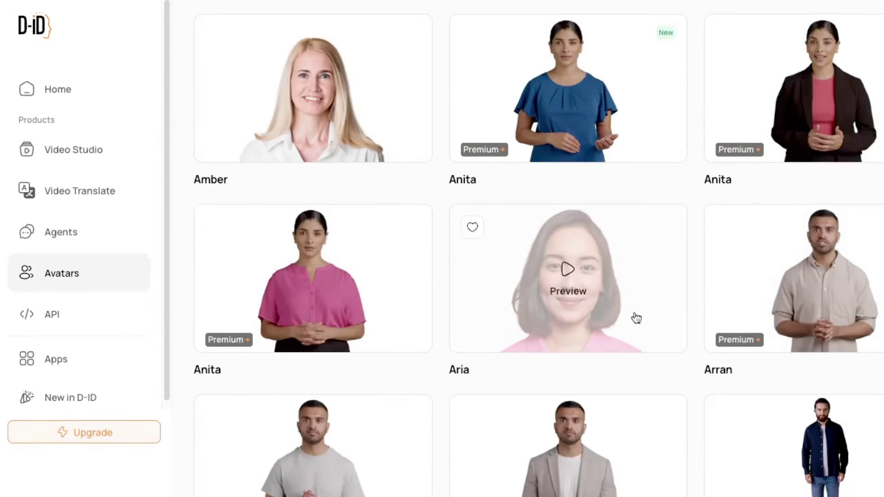
scroll(599, 369, down, 4)
scroll(542, 396, down, 4)
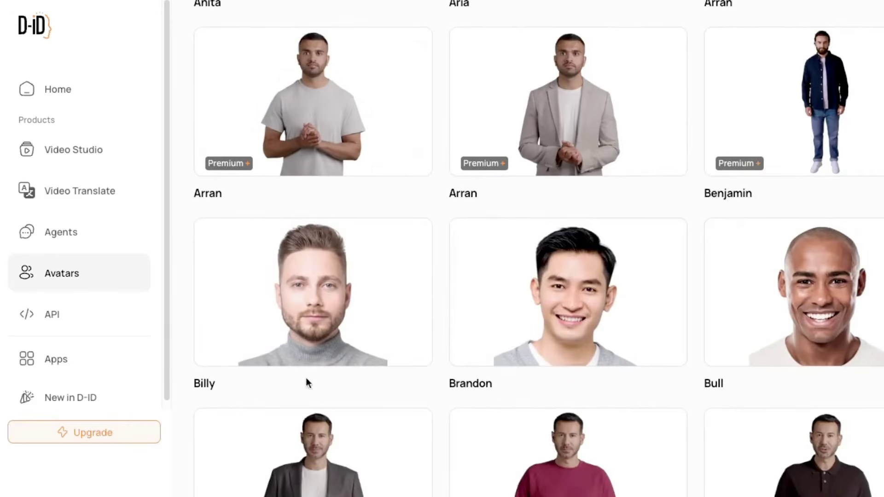
scroll(299, 377, up, 20)
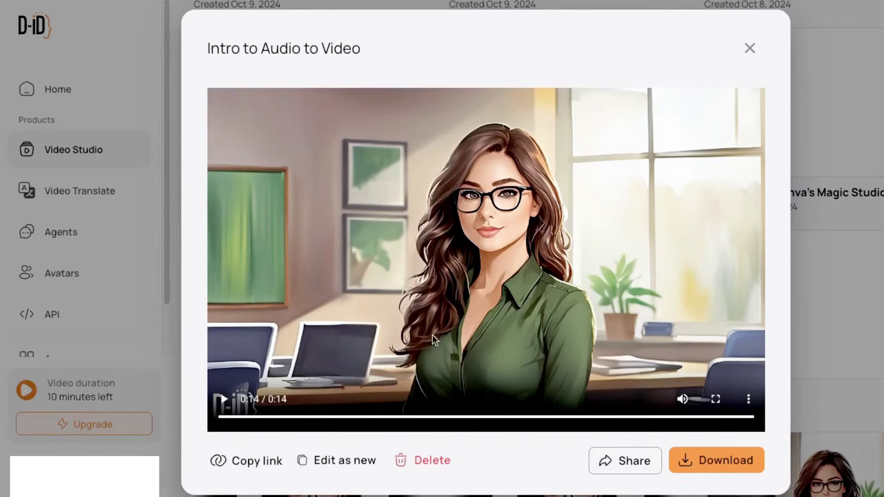
Play the "Intro to Audio to Video" video and look through the other generated videos in Video Studio
click(223, 399)
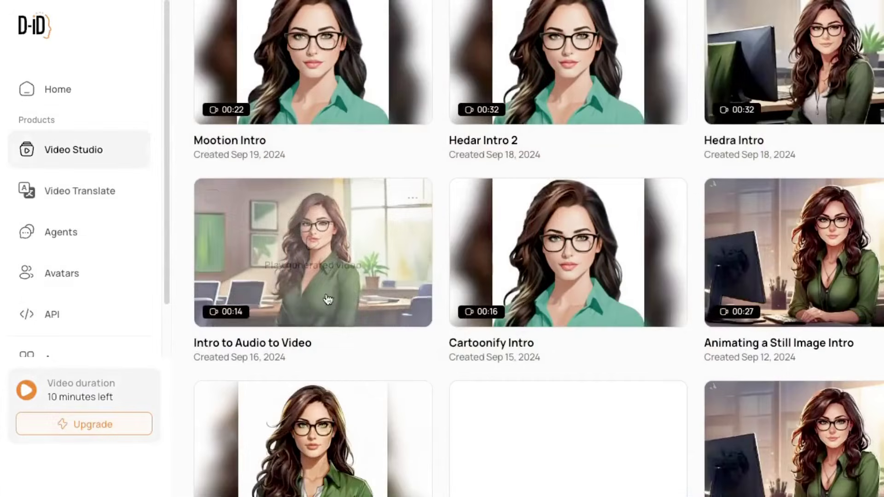
scroll(525, 347, up, 15)
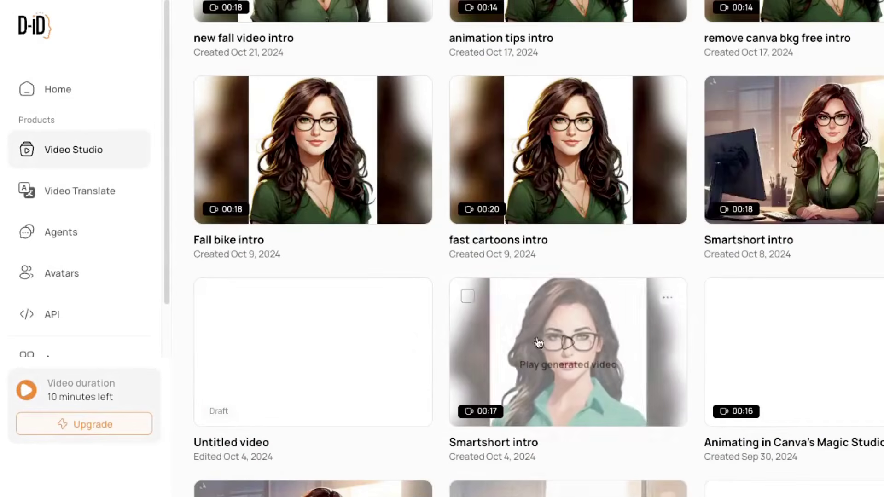
scroll(626, 320, up, 14)
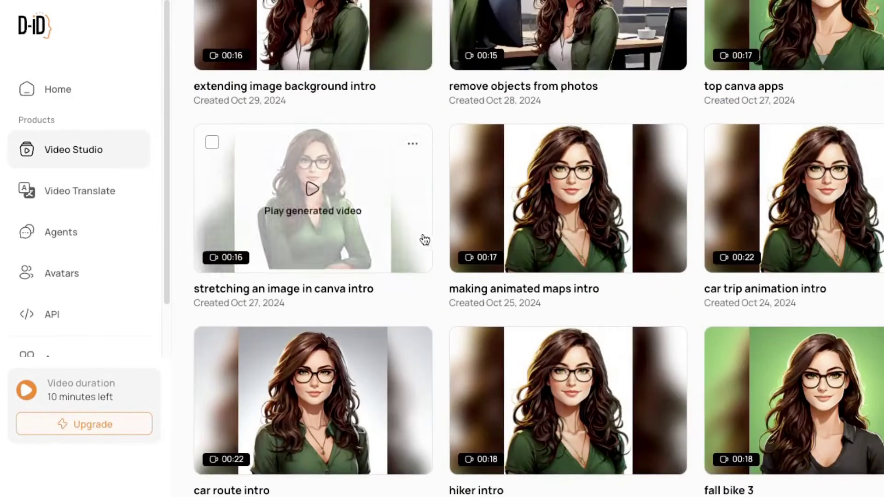
Switch to Lemon Slice Studio and look over the videos in the default project
scroll(426, 244, up, 10)
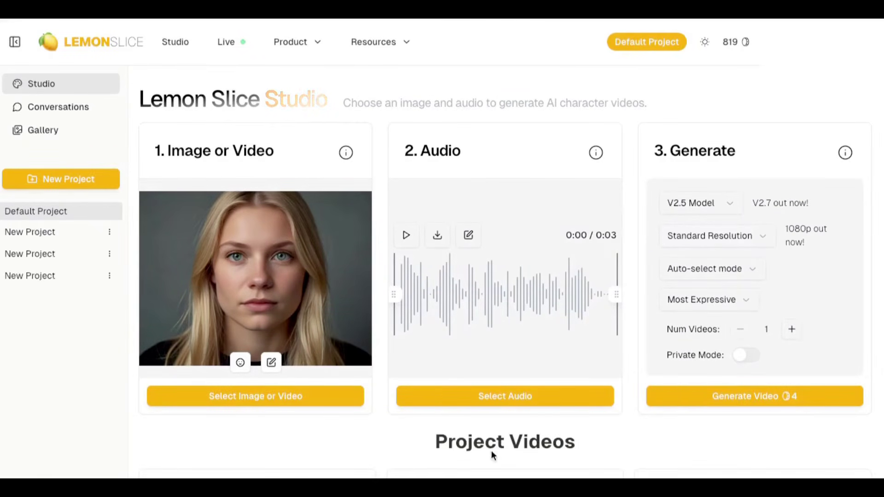
scroll(492, 453, down, 6)
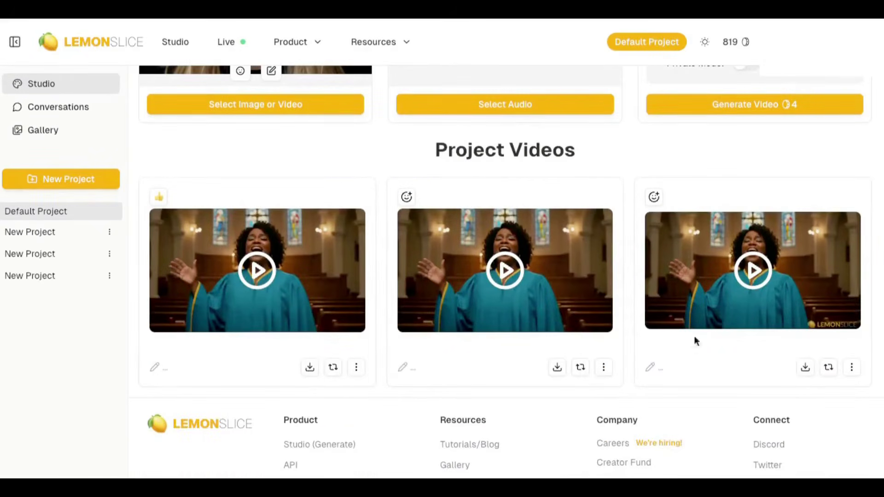
scroll(487, 310, up, 6)
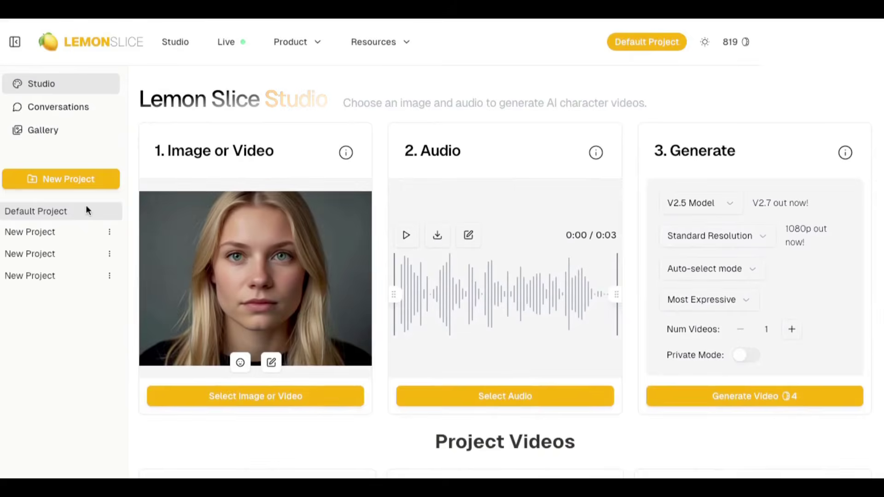
Create a new project and choose the image of the woman in the pink hoodie as its character
click(56, 180)
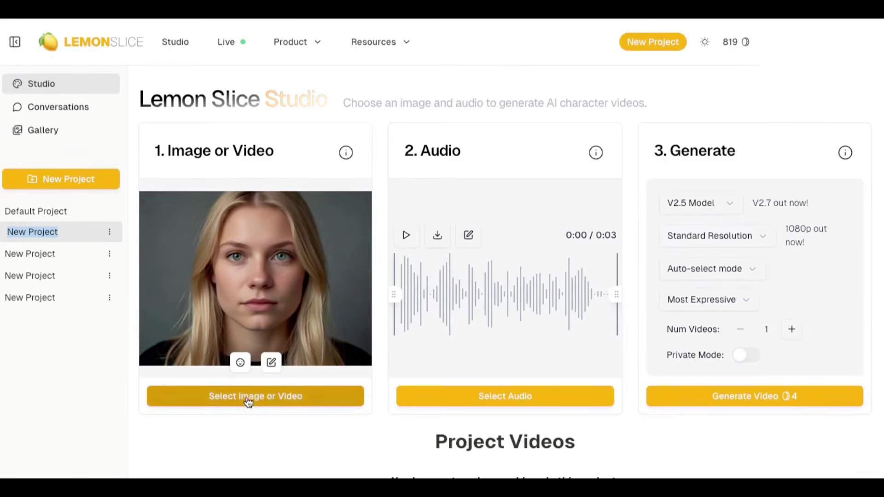
click(265, 396)
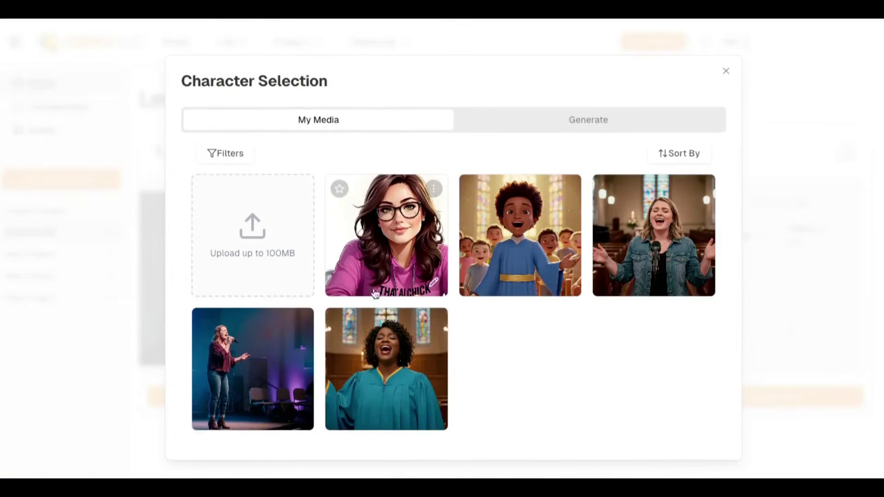
click(386, 230)
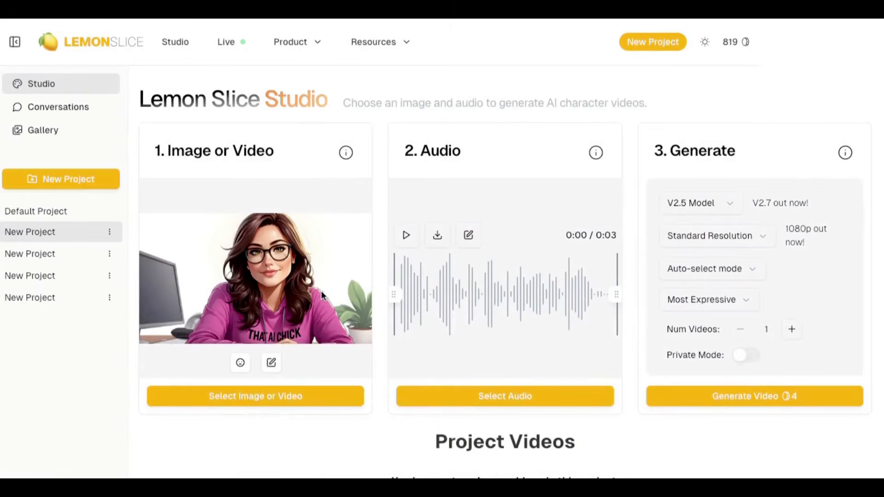
Manually frame the woman's whole head, leaving space around the hair, and confirm the face selection
click(240, 363)
drag(453, 212, 424, 183)
drag(297, 246, 396, 217)
drag(616, 218, 566, 215)
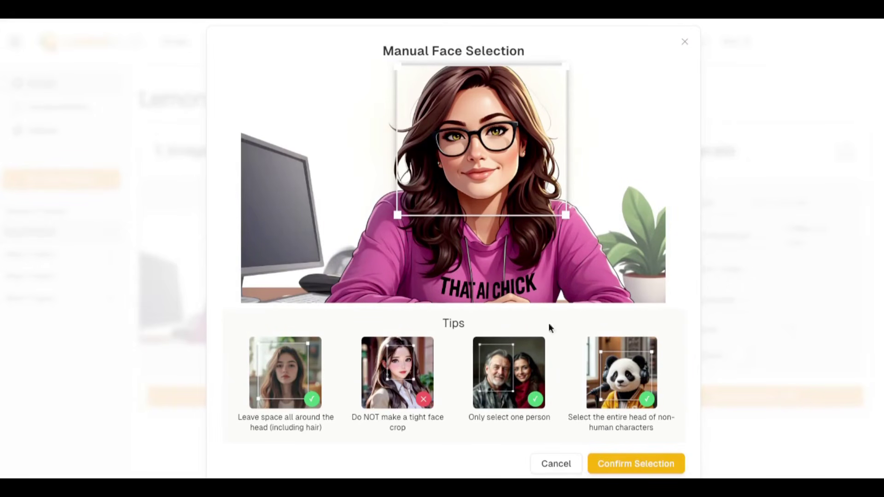
drag(566, 215, 568, 220)
drag(458, 95, 452, 83)
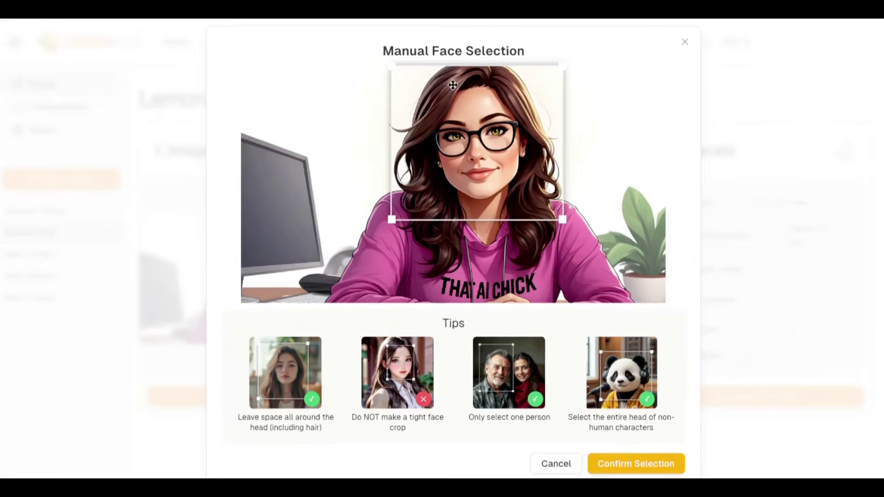
click(641, 462)
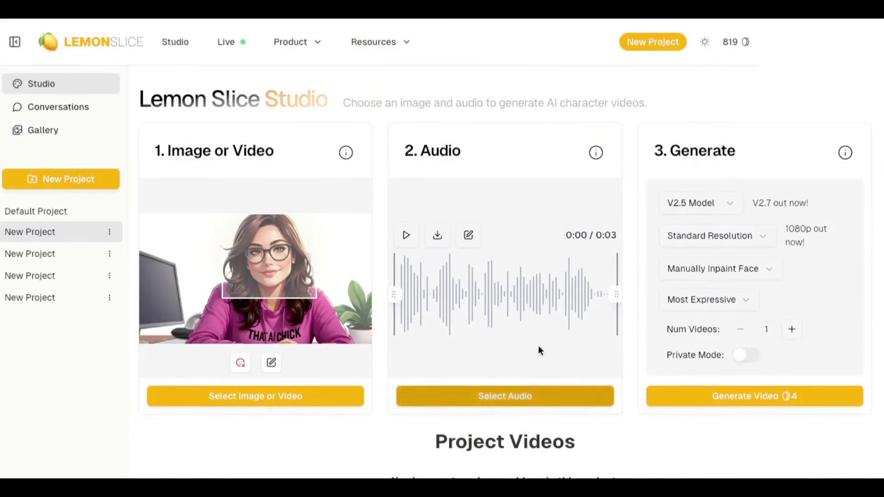
Browse the voices and filter options offered for script-generated audio without choosing one
click(509, 397)
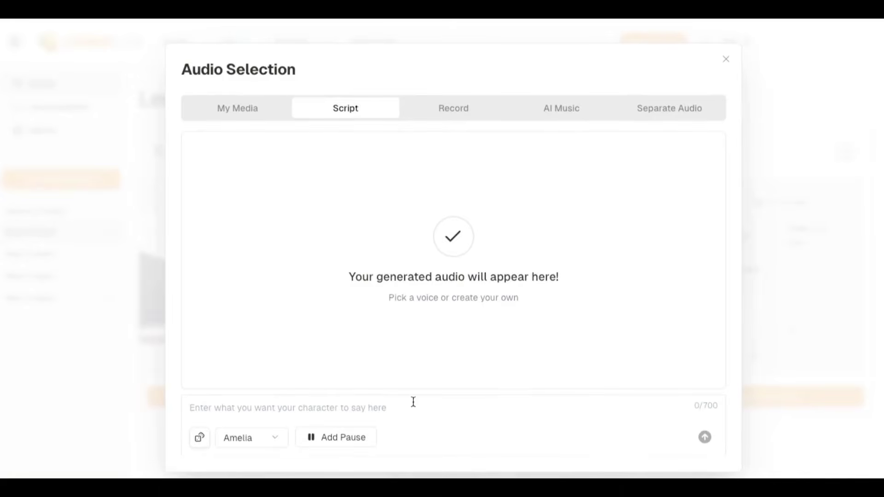
click(264, 442)
scroll(323, 338, down, 10)
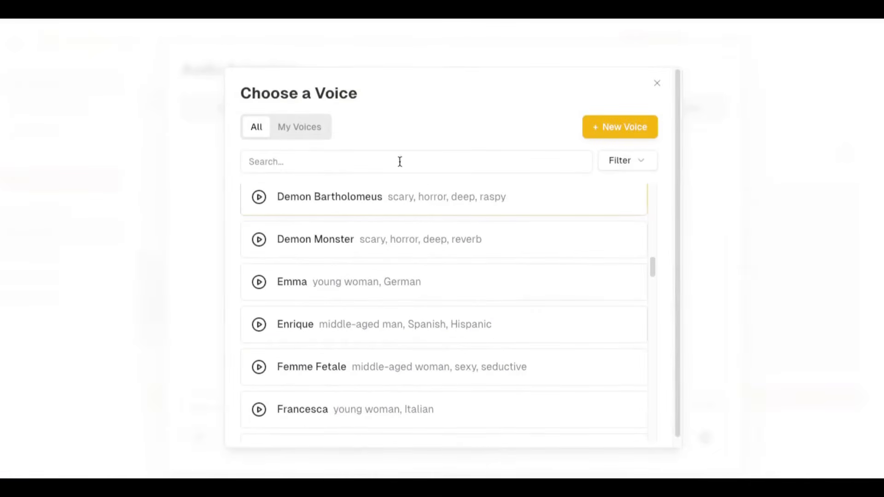
click(625, 165)
click(629, 186)
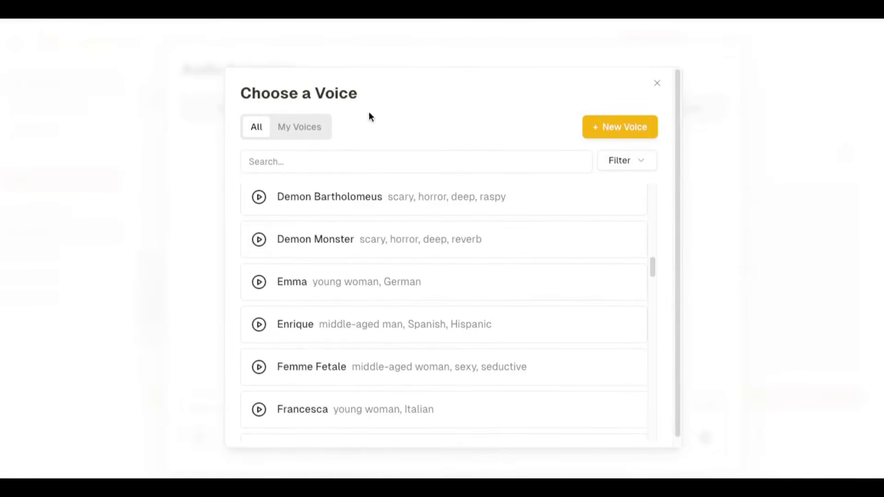
click(657, 83)
Look through the audio options for recording, AI music, separating speakers, existing media and scripted speech
click(450, 115)
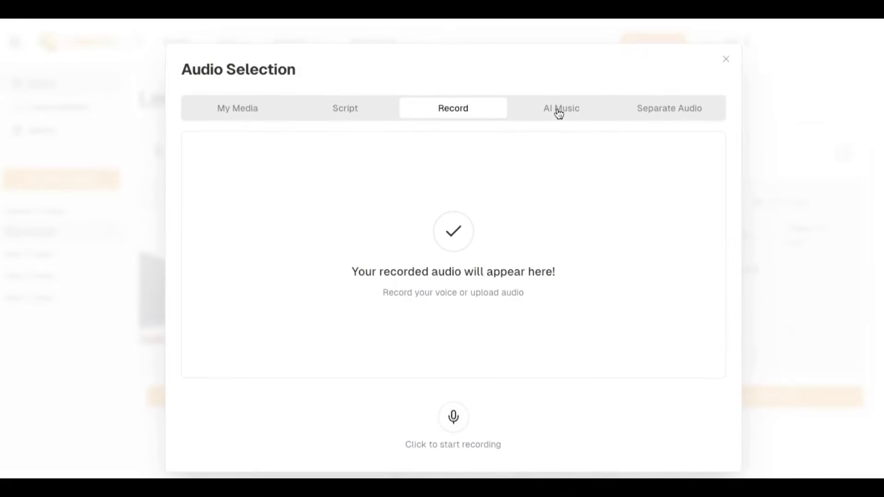
click(552, 126)
click(669, 108)
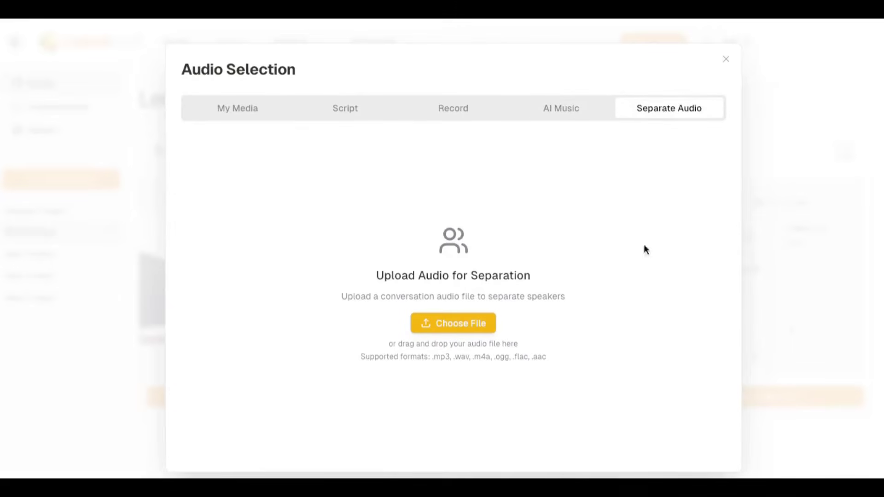
click(239, 111)
click(345, 112)
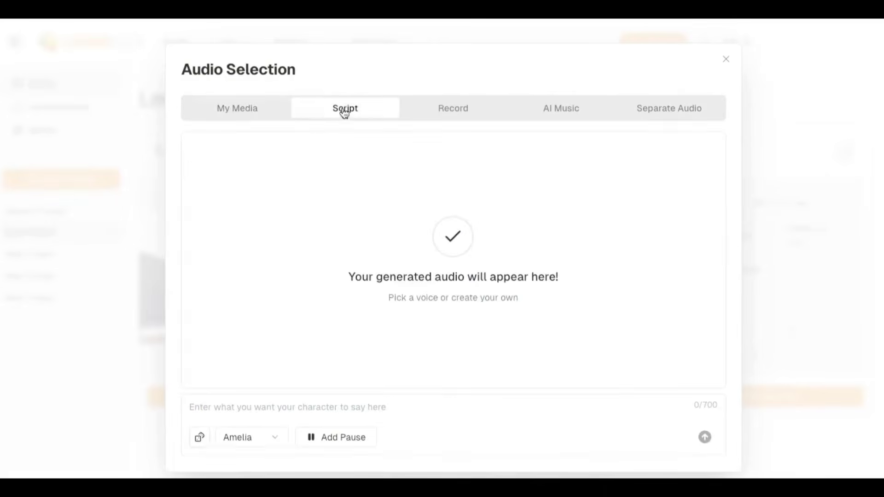
click(453, 111)
Upload download (10).wav from the Downloads folder, set it as the project's audio and play it
click(237, 109)
click(681, 136)
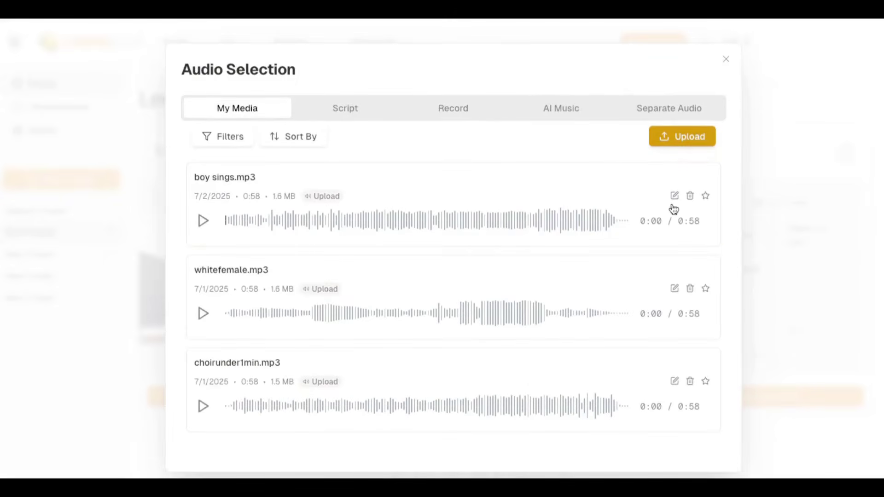
click(221, 160)
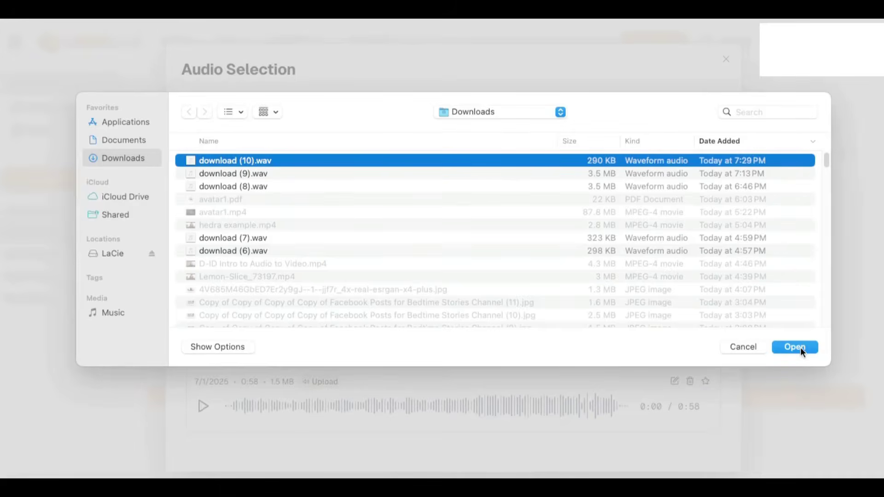
click(794, 347)
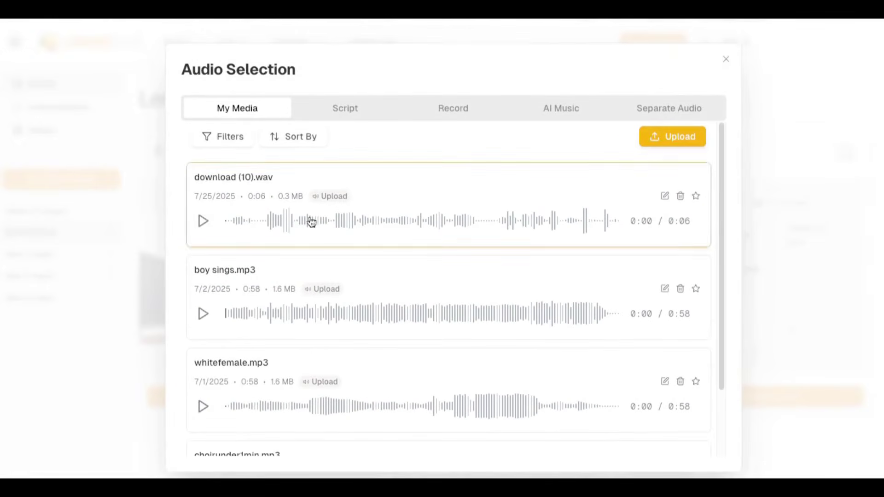
click(225, 201)
click(407, 236)
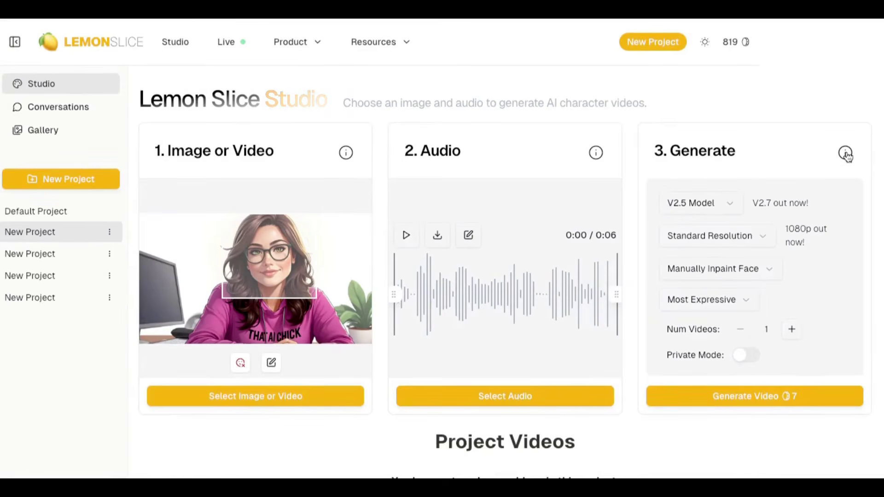
Review the model choices and set the video generation to Normal mode with Medium Expressive
mouse_move(847, 156)
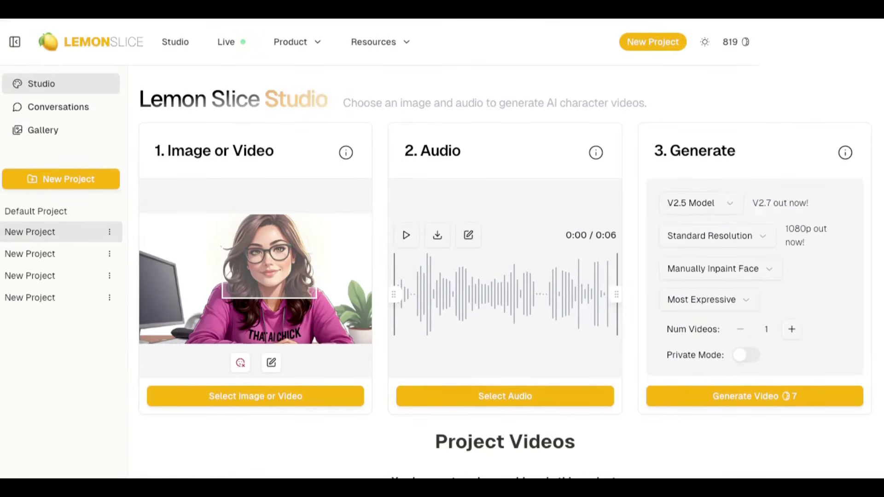
click(695, 211)
click(824, 211)
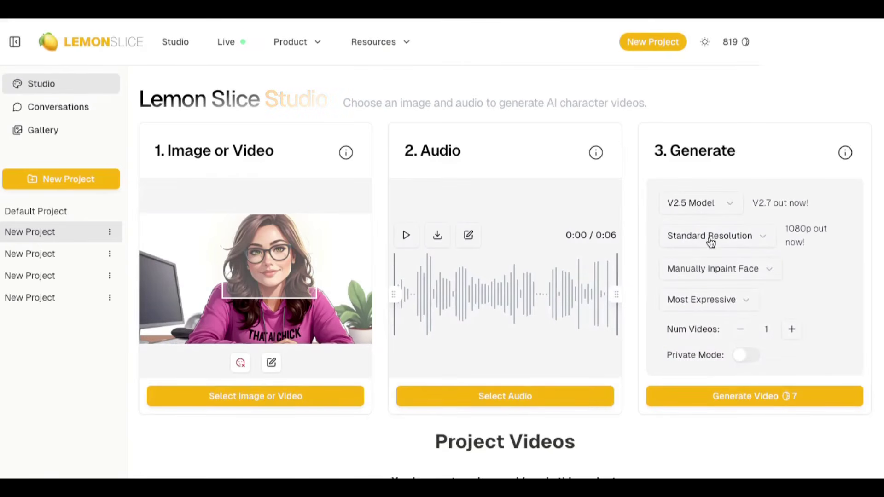
click(704, 271)
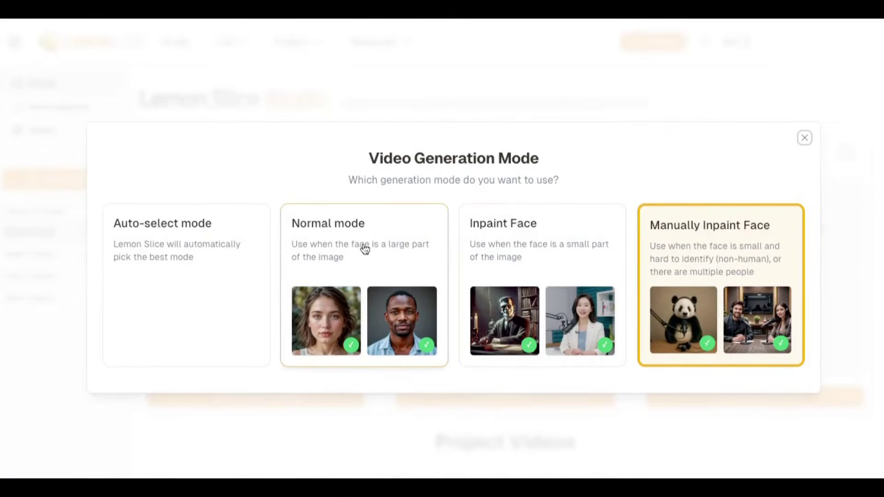
click(370, 251)
click(690, 301)
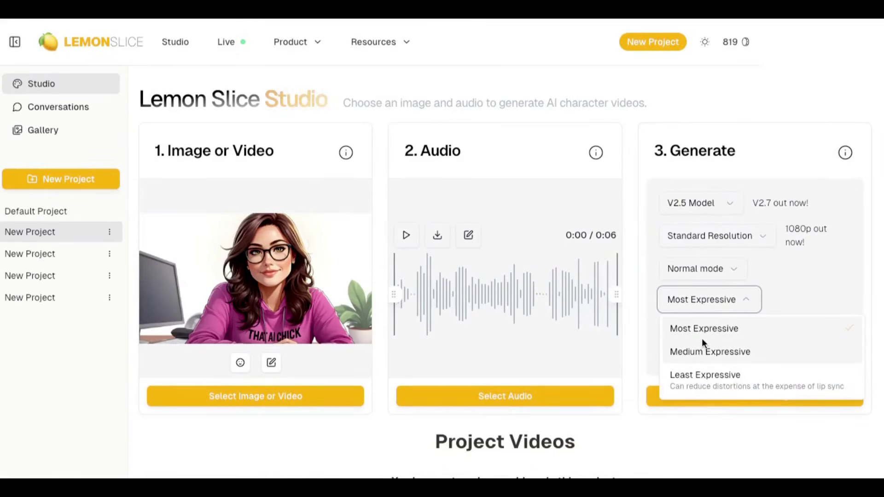
click(687, 353)
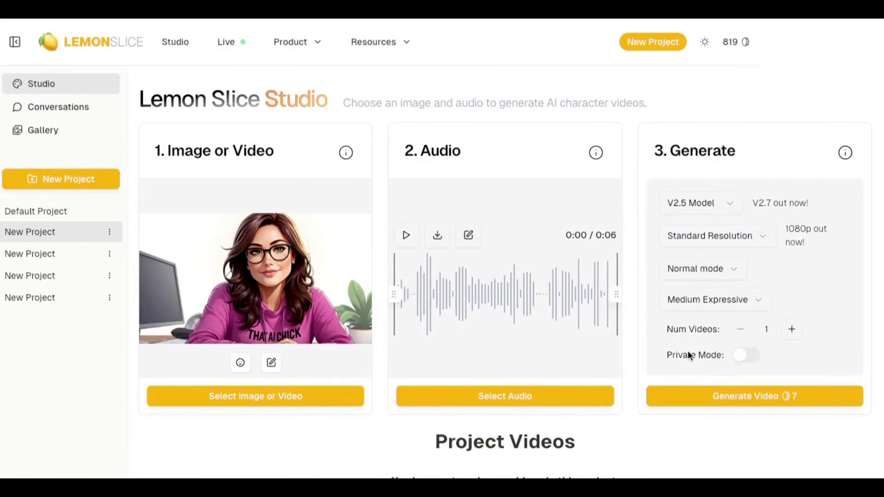
click(792, 329)
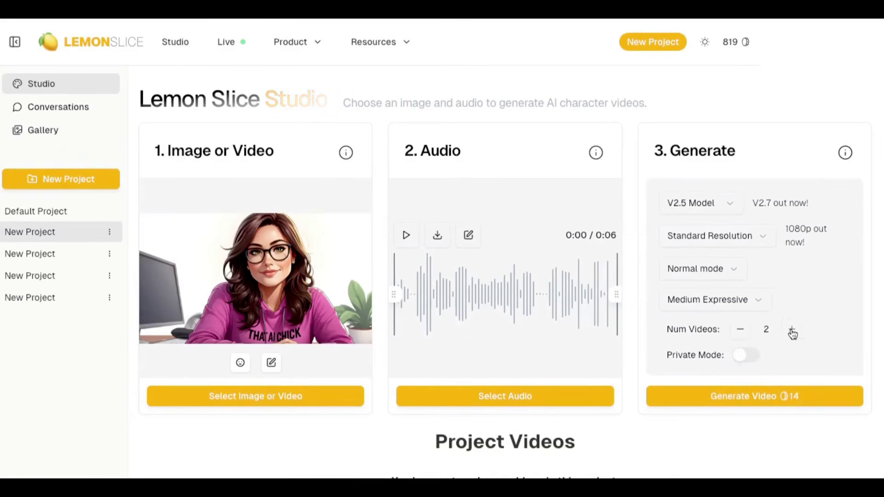
click(791, 329)
click(740, 329)
click(741, 329)
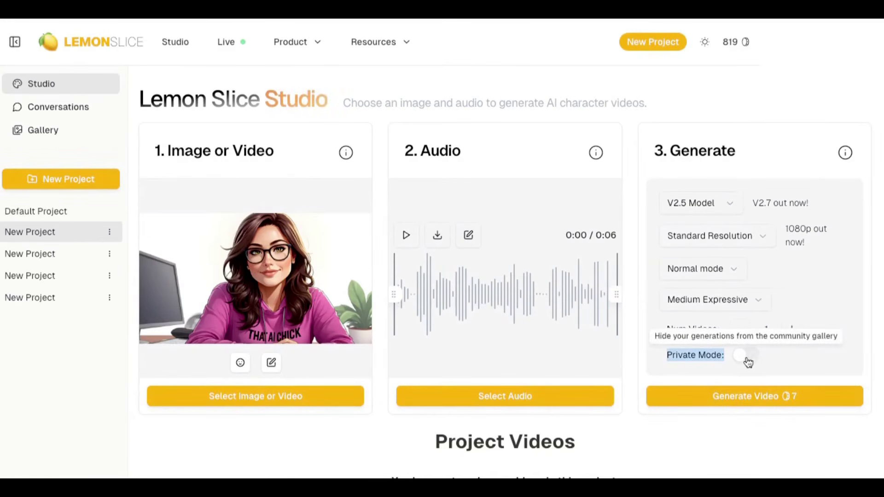
Try the Private Mode option and look over the Lemon Slice pricing plans
click(750, 357)
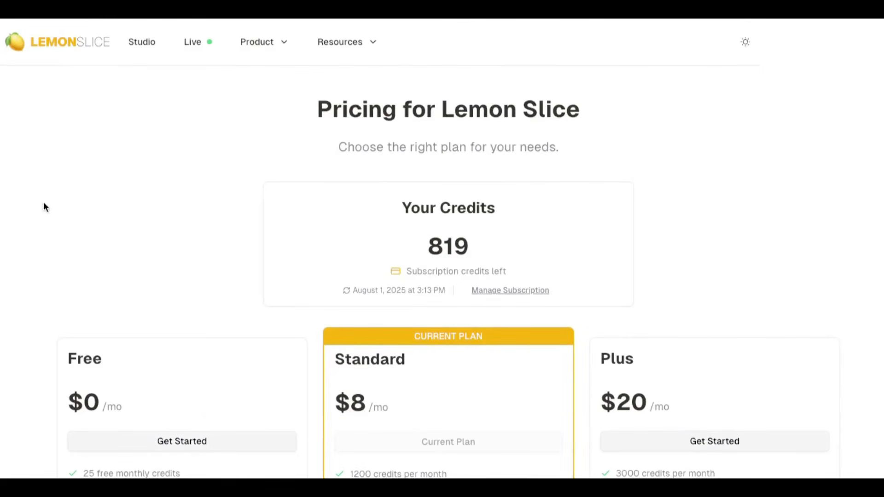
scroll(33, 159, down, 8)
scroll(26, 246, up, 2)
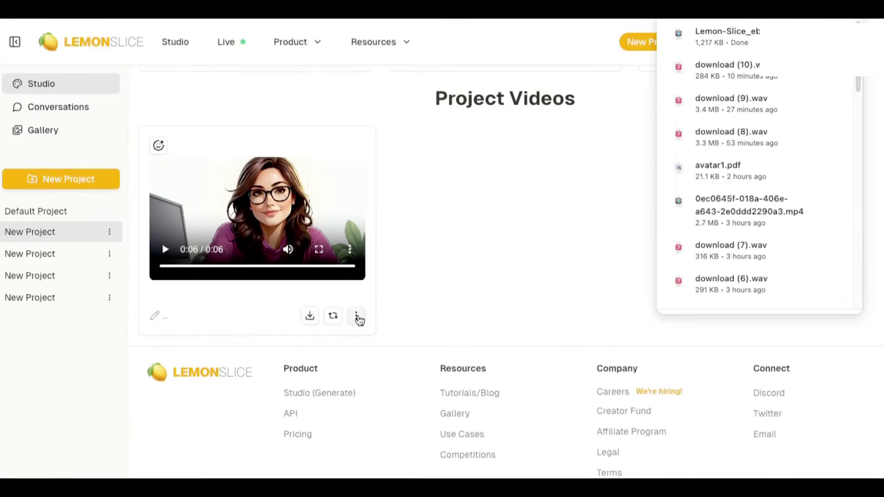
Check the additional options for the generated project video and look back over the generation setup
click(358, 317)
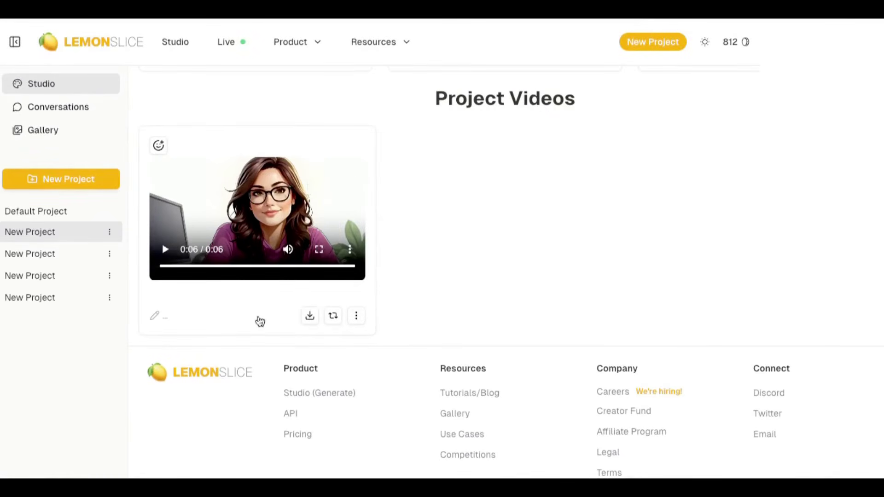
scroll(502, 322, up, 4)
scroll(507, 409, up, 3)
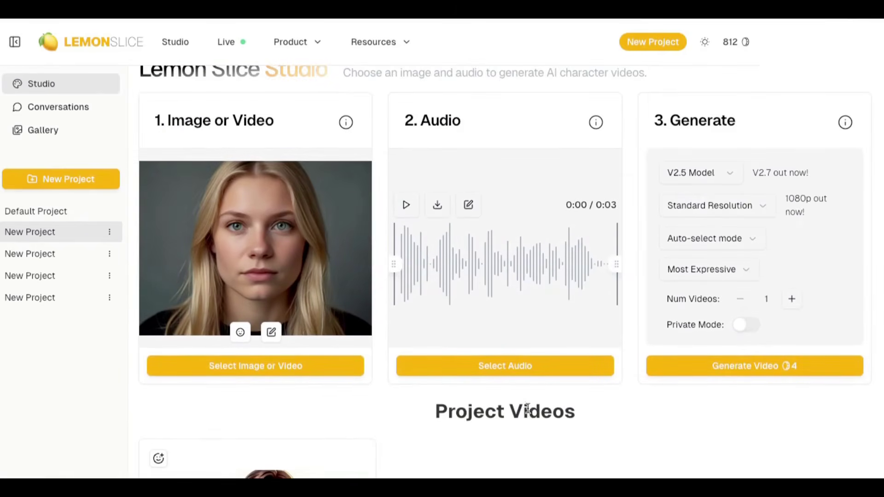